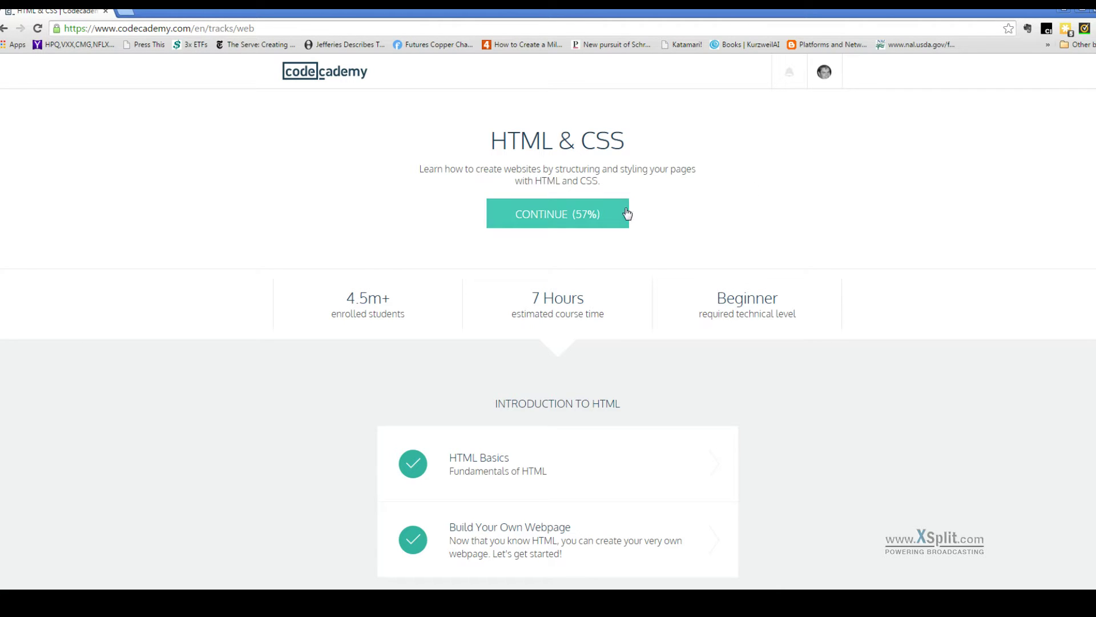
pyautogui.scroll(-3, 672, 210)
pyautogui.scroll(-3, 672, 210)
pyautogui.scroll(-2, 672, 210)
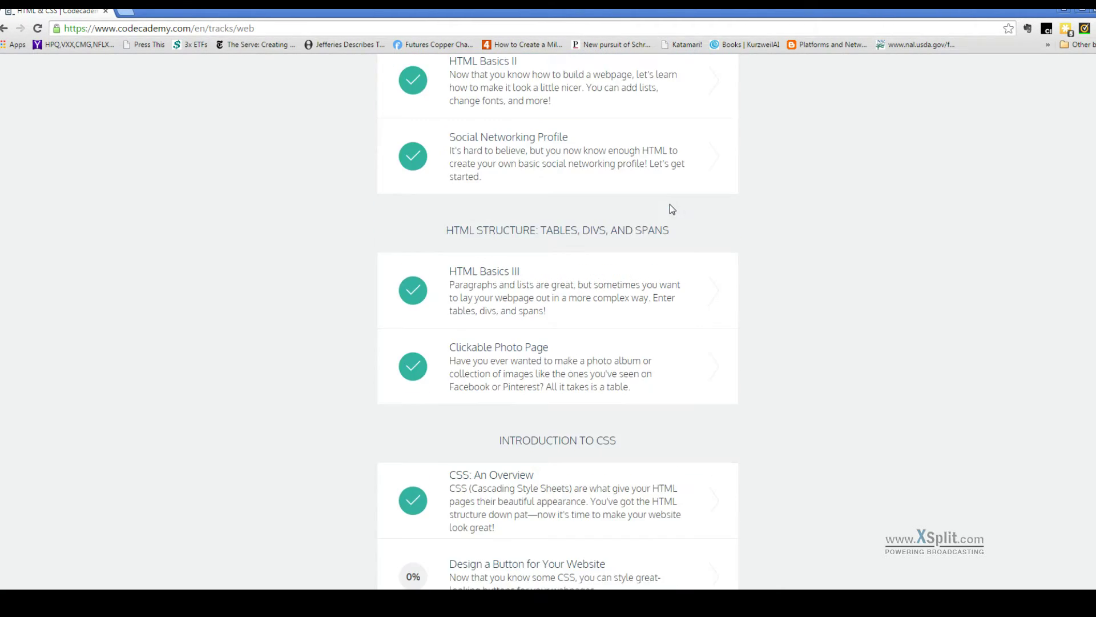
pyautogui.scroll(-1, 672, 210)
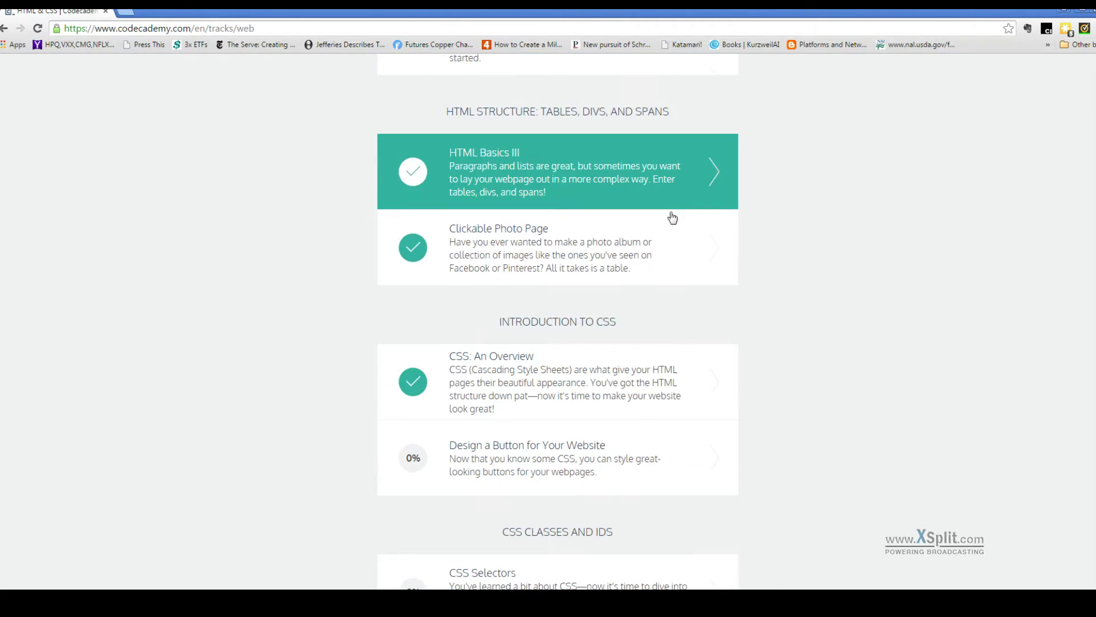
# - Open the 'Design a Button for Your Website' course card on the HTML & CSS track page
pyautogui.click(595, 456)
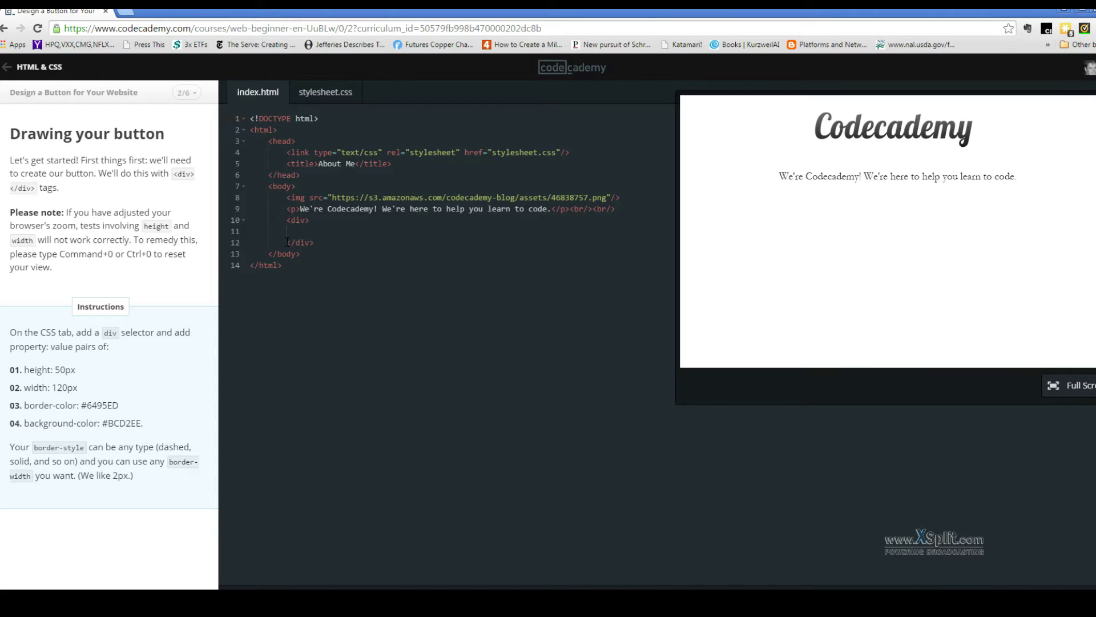
# - Replace the stylesheet's placeholder comment with a div rule setting height 50px
pyautogui.click(324, 92)
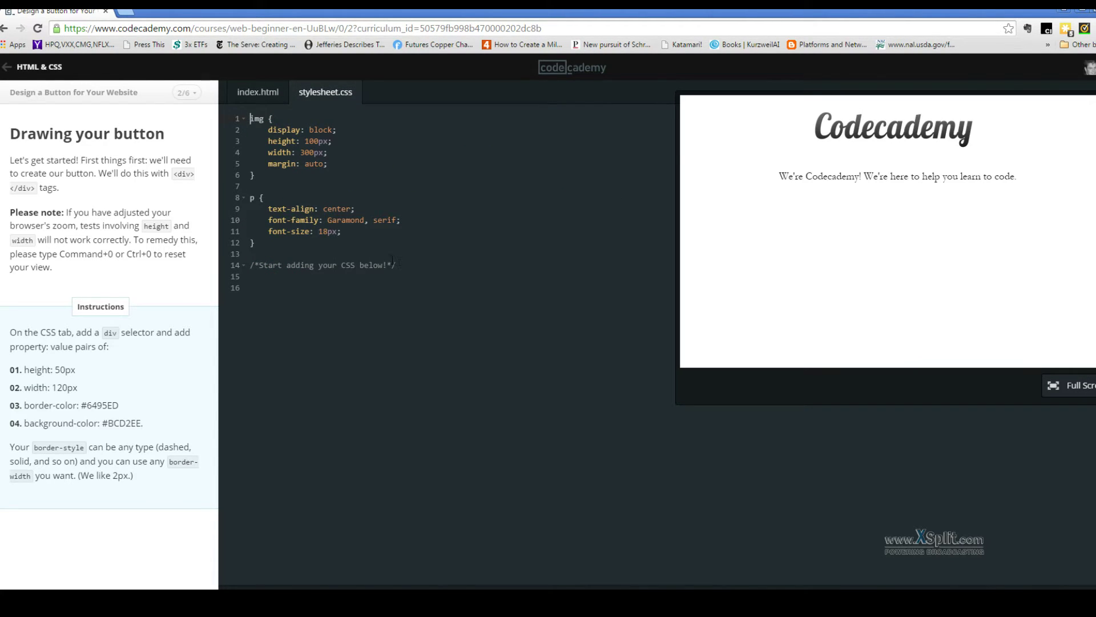
pyautogui.moveTo(397, 265); pyautogui.dragTo(184, 269)
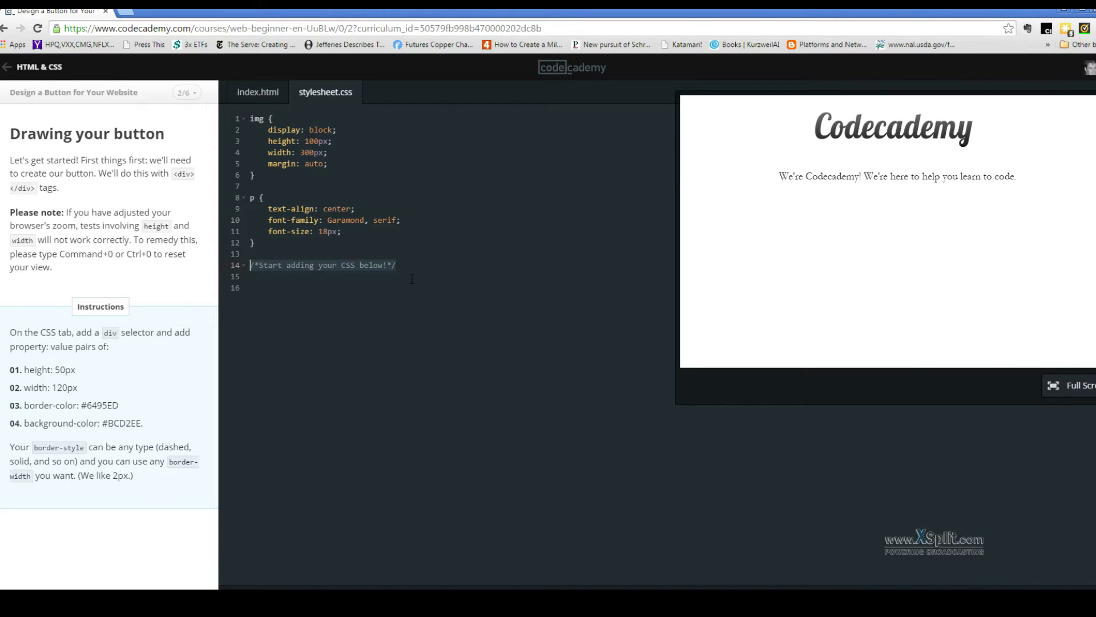
pyautogui.write('div ')
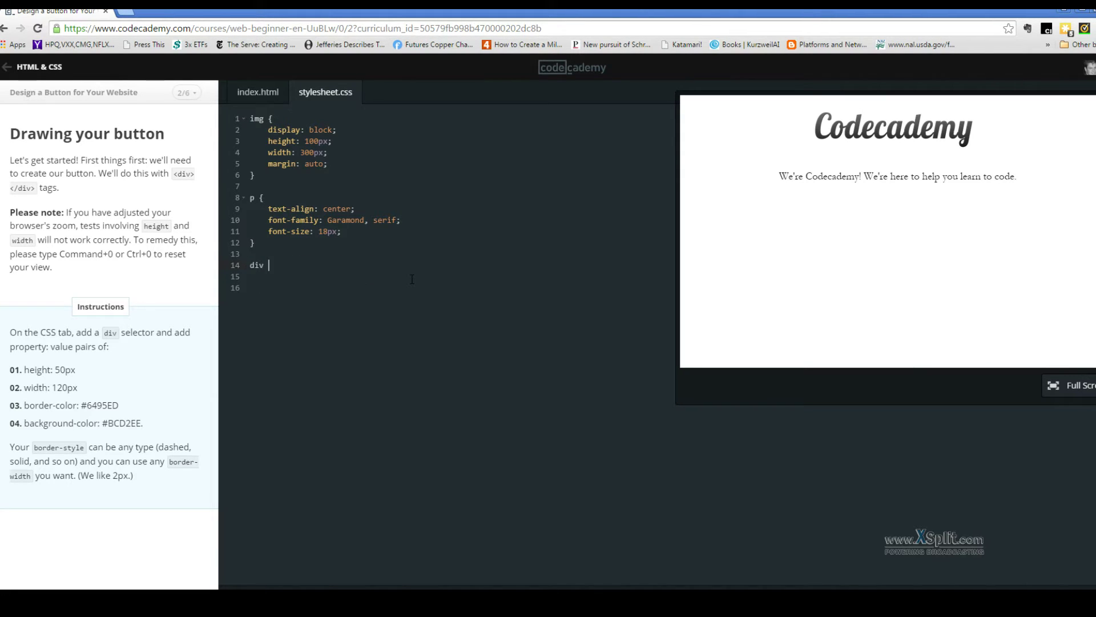
pyautogui.write('{')
pyautogui.press('Return')
pyautogui.write('height')
pyautogui.write(':50px;')
pyautogui.press('Return')
pyautogui.press('BackSpace')
pyautogui.press('Right')
# - Add width 120px, border-color #6495ED and background-color #BCD2EE to the div rule
pyautogui.press('Return')
pyautogui.write('widt')
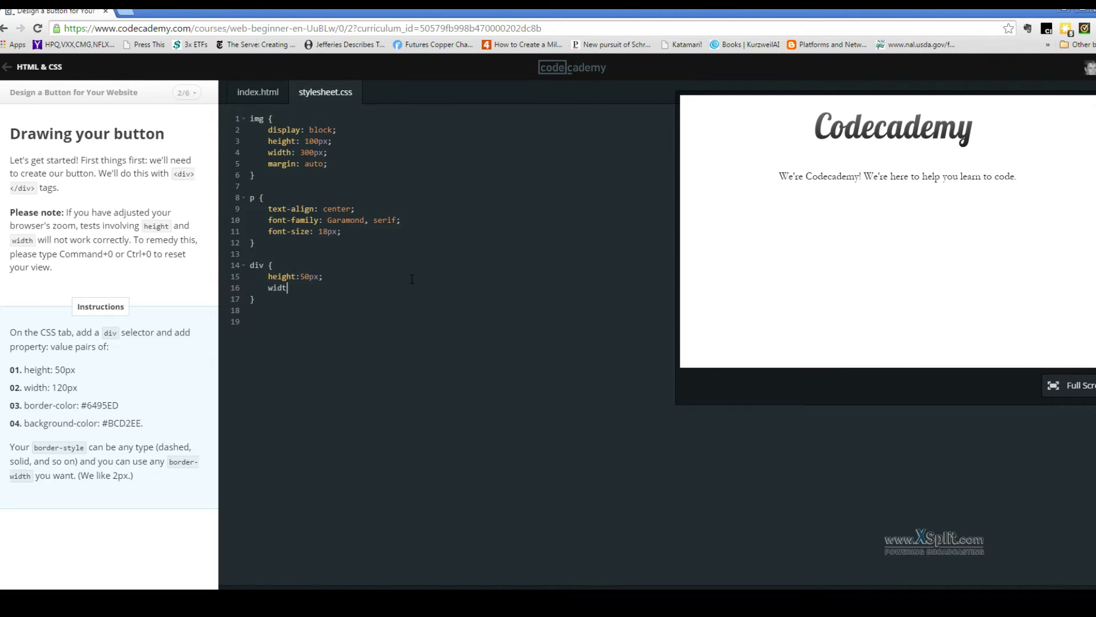
pyautogui.write('h:120px;')
pyautogui.press('Right')
pyautogui.press('Return')
pyautogui.write('border-color:')
pyautogui.write('#6495')
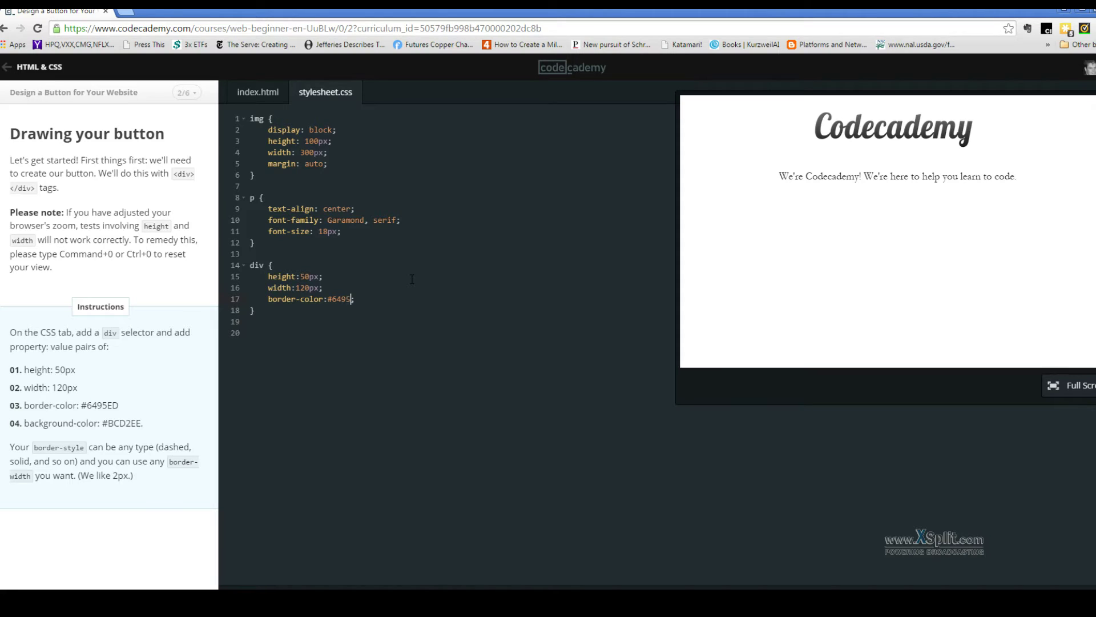
pyautogui.write('ED')
pyautogui.press('End')
pyautogui.press('Return')
pyautogui.write('background-')
pyautogui.write('color:;')
pyautogui.press('Left')
pyautogui.write('#BCD2EE')
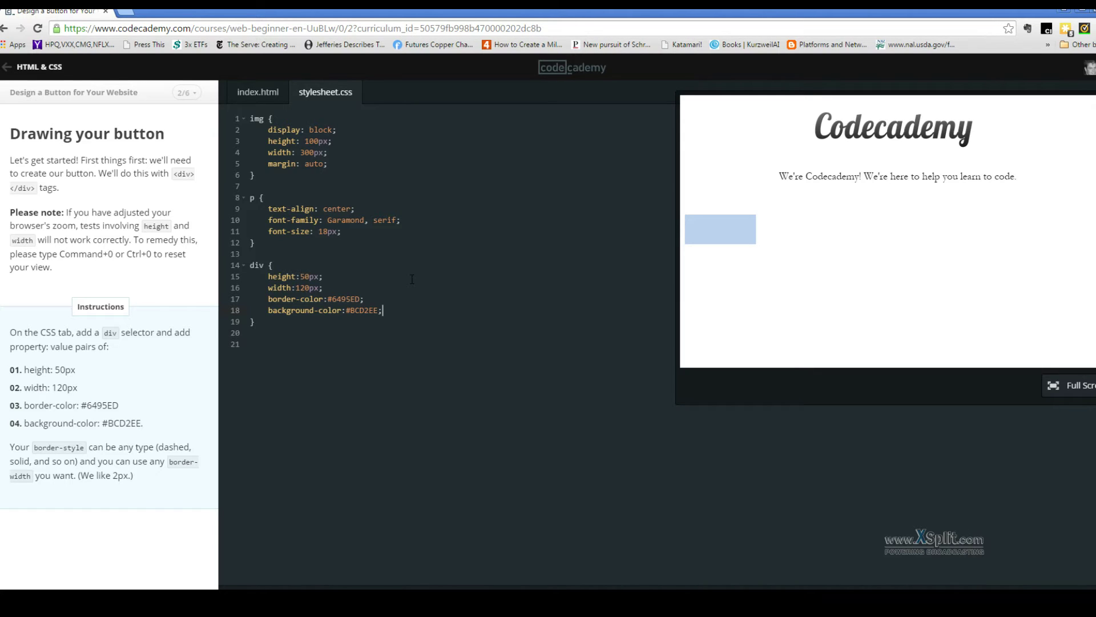
# - Add border-style: solid and border-width: 3px to the div rule
pyautogui.press('Return')
pyautogui.write('border-sty')
pyautogui.write('le:so')
pyautogui.write('lid;')
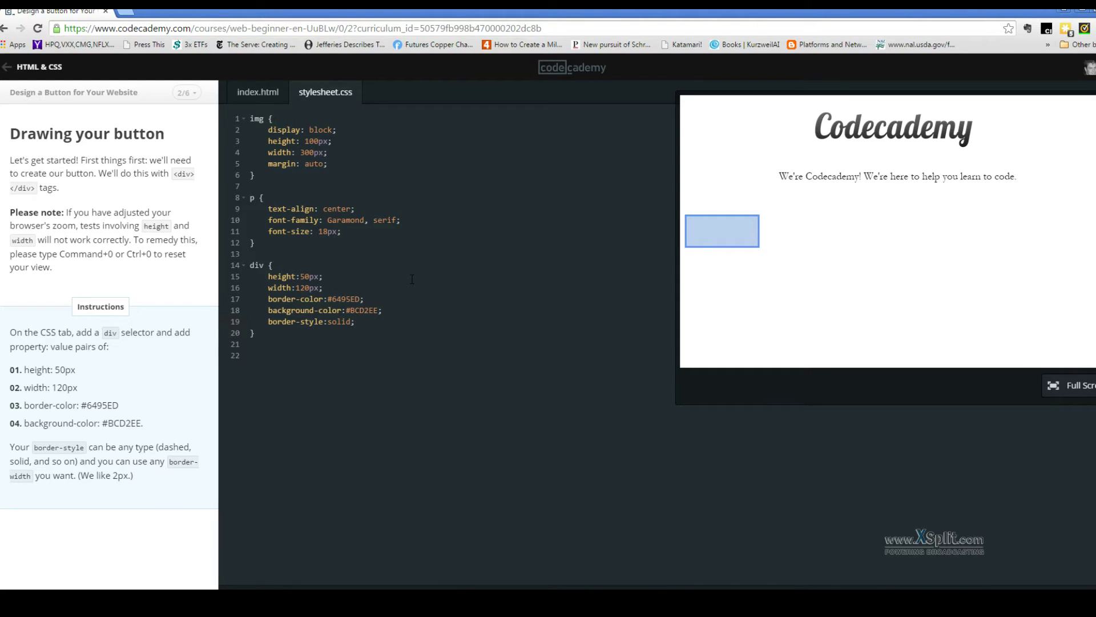
pyautogui.press('Return')
pyautogui.write('border-width:;')
pyautogui.write('3px;')
pyautogui.press('Return')
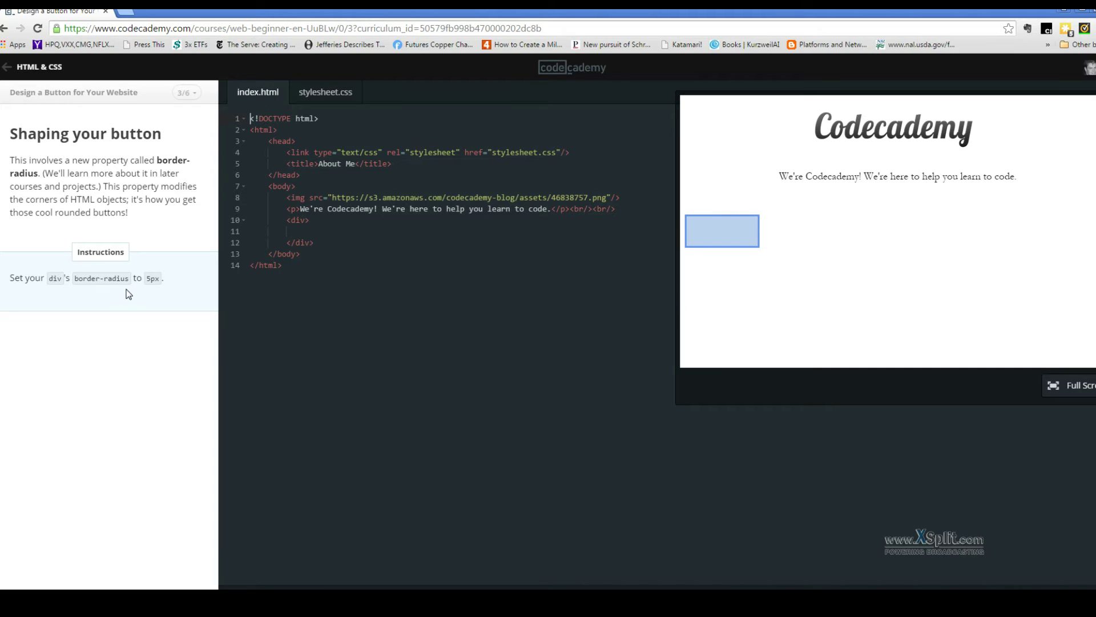
# - Add border-radius: 5px to the div rule, reverting a 25px try, and submit with Ctrl+Enter
pyautogui.click(327, 99)
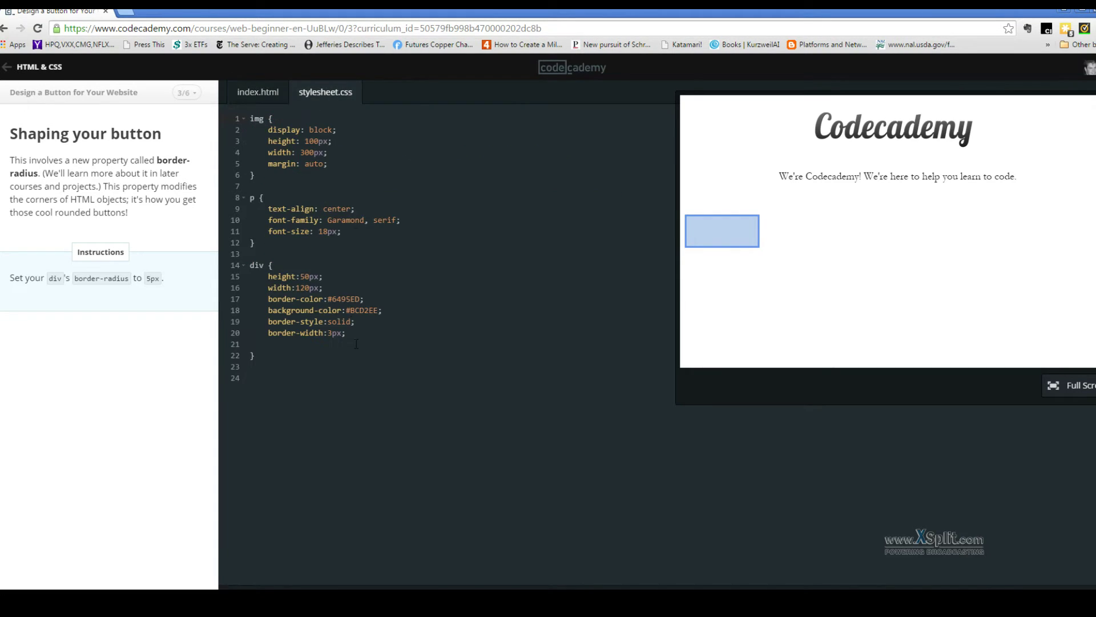
pyautogui.press('Return')
pyautogui.write('br')
pyautogui.press('BackSpace')
pyautogui.write('order-radius:')
pyautogui.write('5px')
pyautogui.press('Left')
pyautogui.press('Left')
pyautogui.press('Left')
pyautogui.write('2')
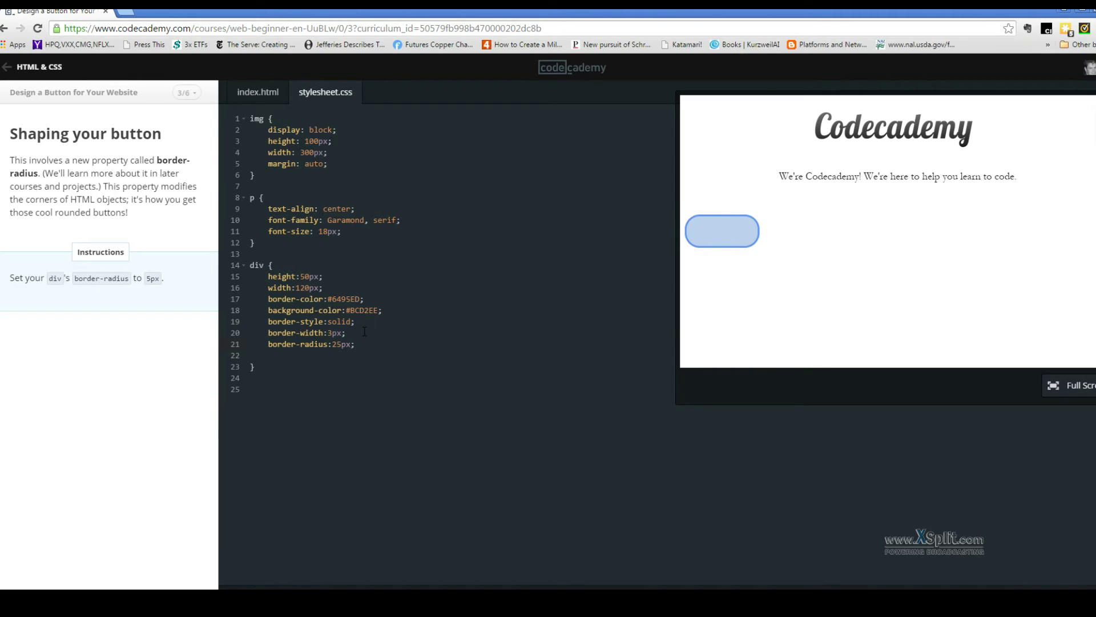
pyautogui.press('BackSpace')
pyautogui.press('End')
pyautogui.press('Return')
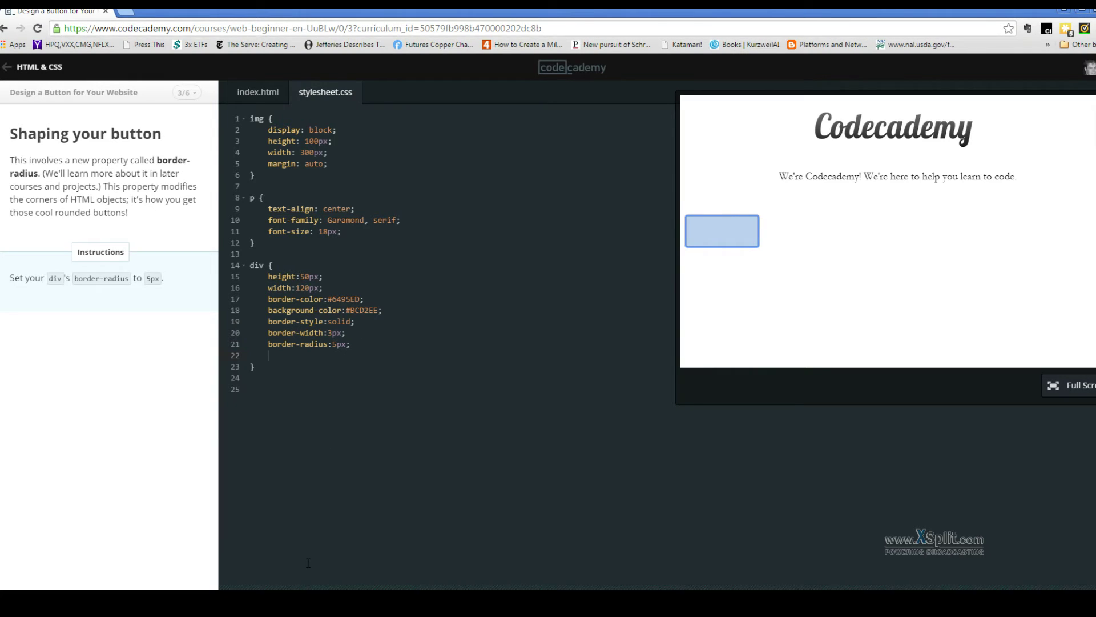
pyautogui.hotkey('ctrl', 'Return')
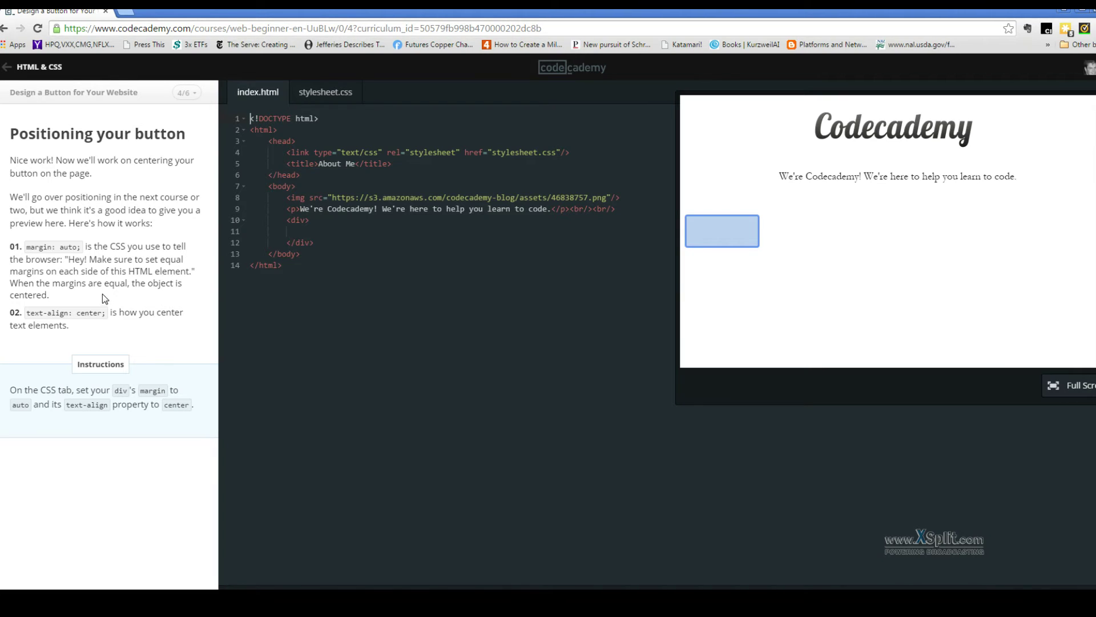
# - Add margin: auto and text-align: center to the div rule in stylesheet.css
pyautogui.moveTo(77, 246); pyautogui.dragTo(30, 247)
pyautogui.click(324, 92)
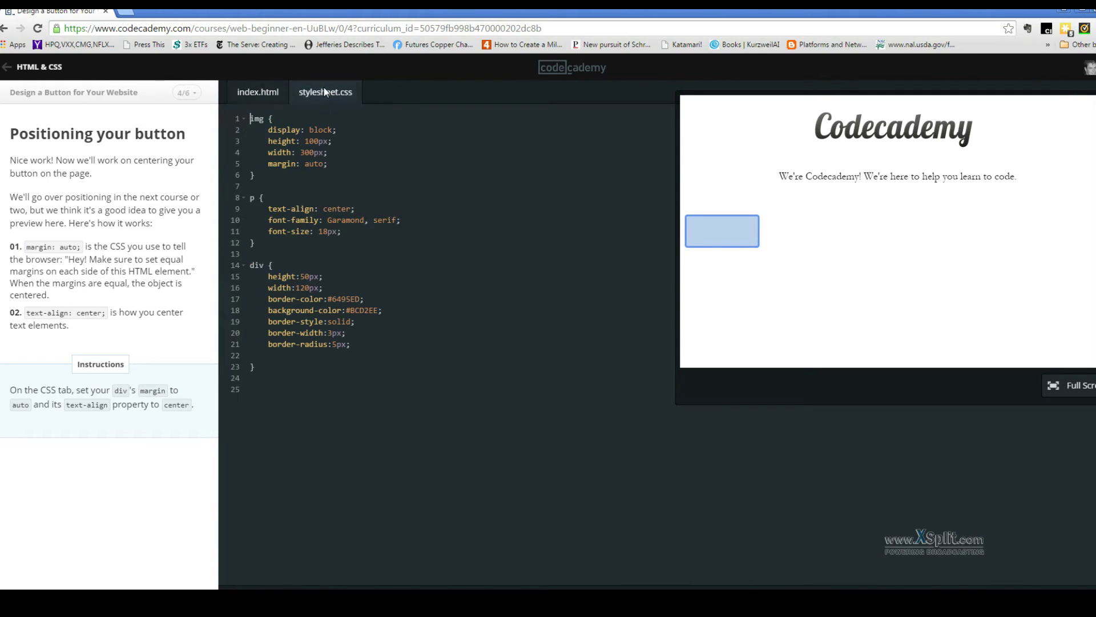
pyautogui.click(369, 343)
pyautogui.press('Return')
pyautogui.write('margin: auto;')
pyautogui.press('Return')
pyautogui.write('text-alig')
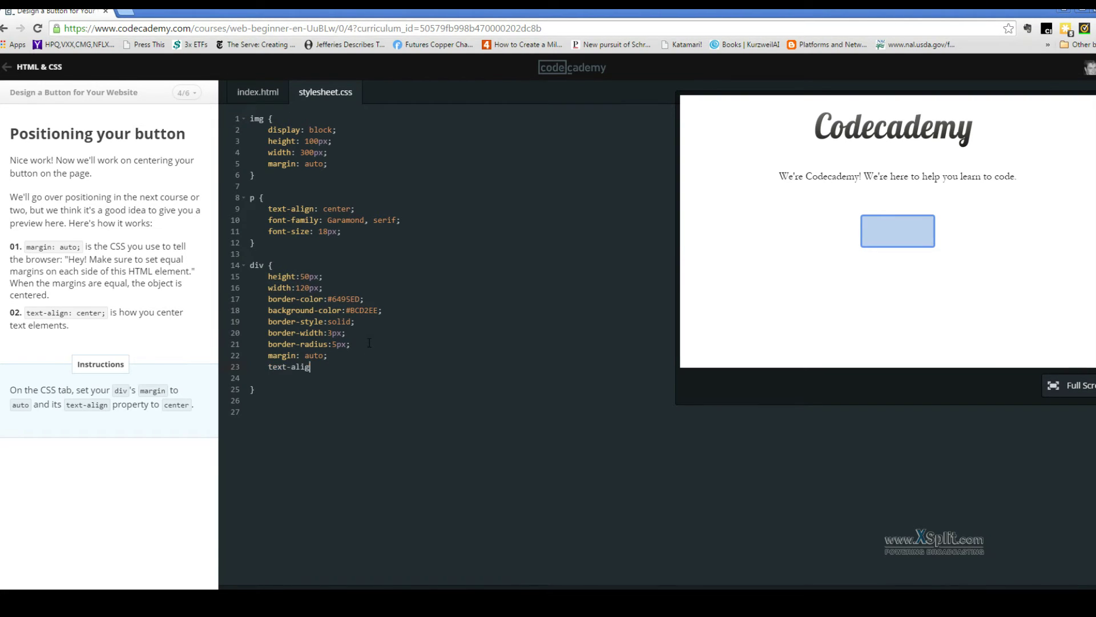
pyautogui.write('n: center;')
pyautogui.press('Down')
pyautogui.press('BackSpace')
pyautogui.press('BackSpace')
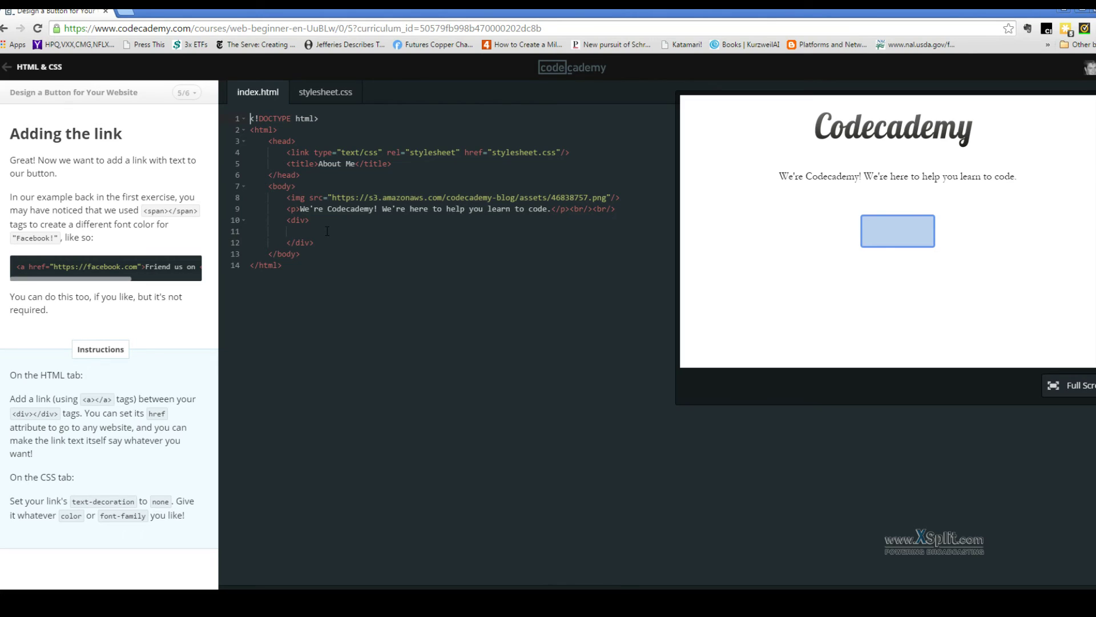
pyautogui.write('<a h')
pyautogui.press('BackSpace')
pyautogui.press('BackSpace')
pyautogui.press('BackSpace')
pyautogui.press('Down')
pyautogui.press('Down')
pyautogui.press('Down')
pyautogui.press('Down')
pyautogui.press('Down')
pyautogui.press('End')
pyautogui.press('BackSpace')
pyautogui.press('Tab')
pyautogui.write('<a ')
pyautogui.write('href=')
pyautogui.write('"ht')
pyautogui.write('tp://www.ri')
pyautogui.write('chardkain.com')
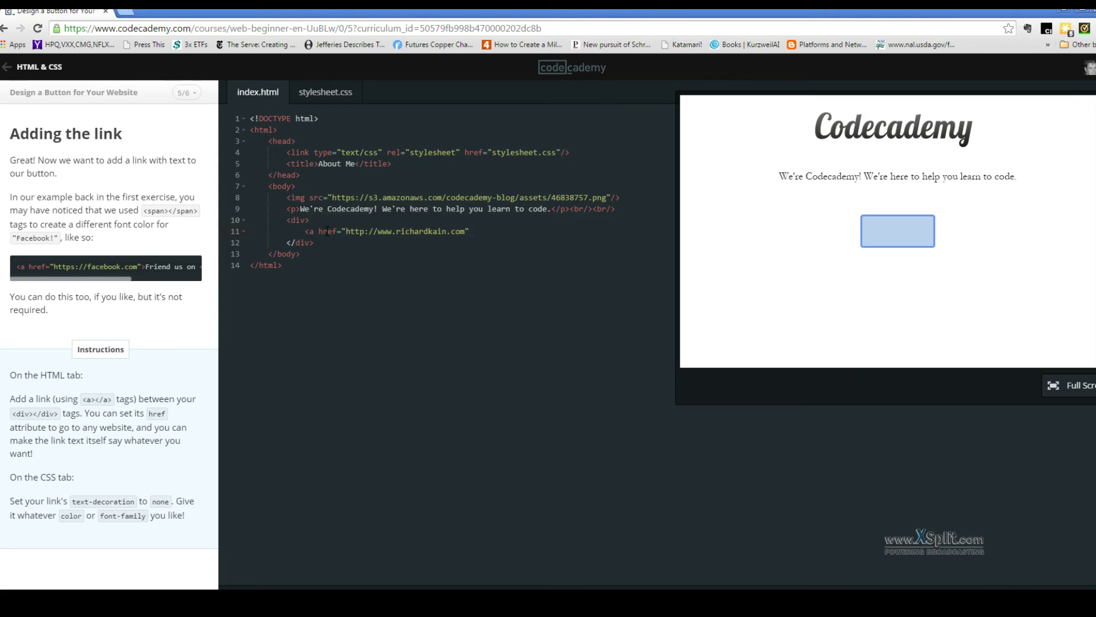
pyautogui.write('>Richard Kain</a>')
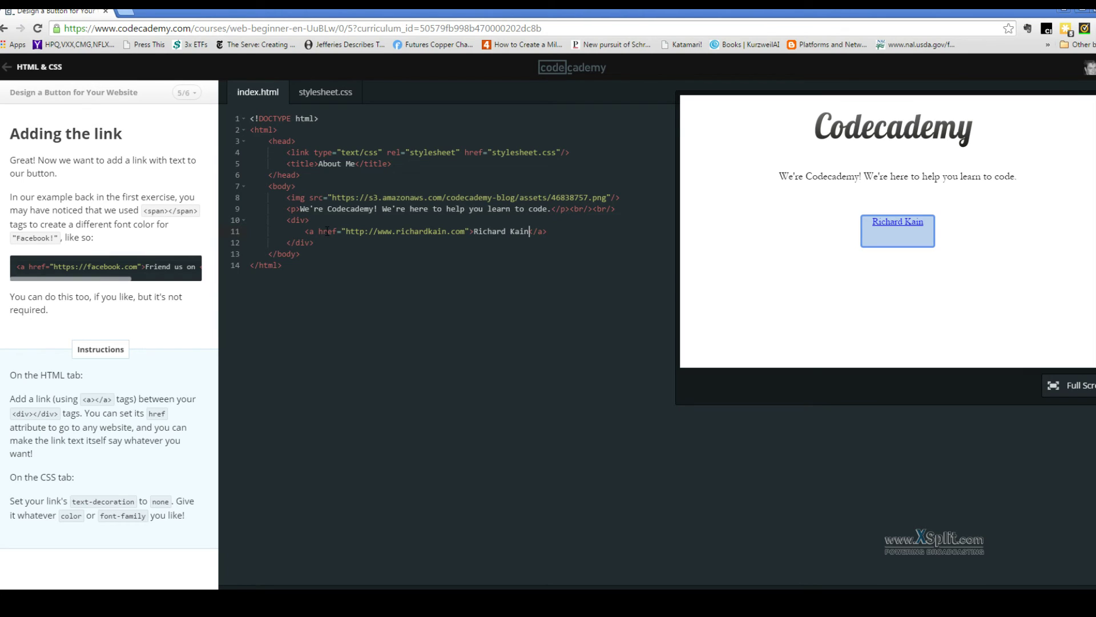
pyautogui.press('Right')
pyautogui.press('Right')
# - Add an a rule with text-decoration none, color yellow, font-family Verdana, Times, and submit
pyautogui.click(323, 91)
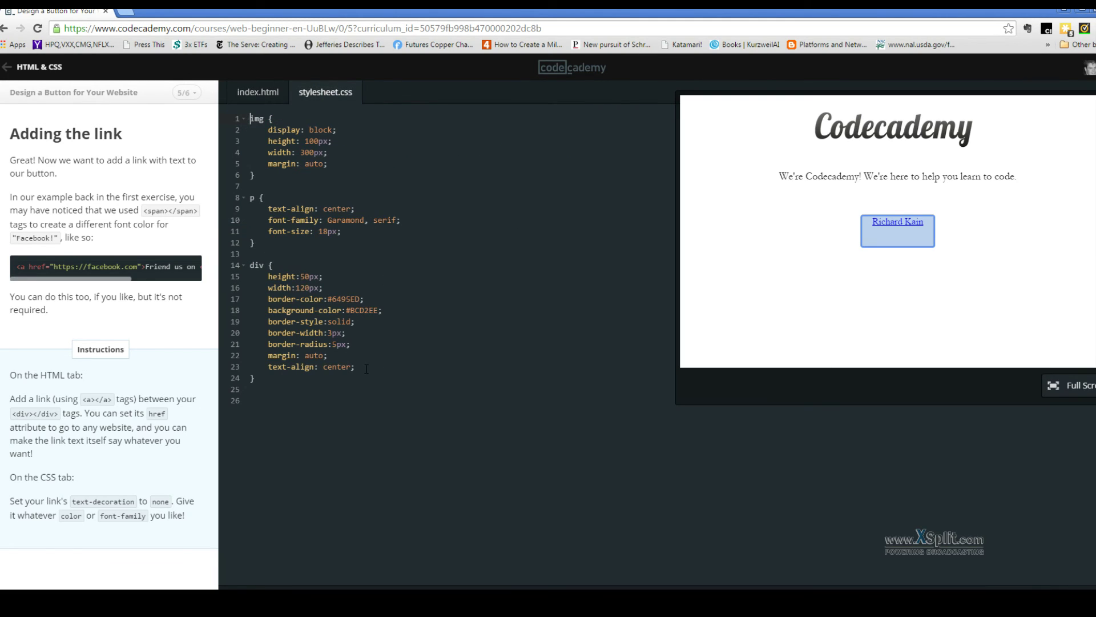
pyautogui.click(414, 369)
pyautogui.press('Return')
pyautogui.press('Return')
pyautogui.write('a {')
pyautogui.press('Return')
pyautogui.write('text-decoration:none;')
pyautogui.press('Return')
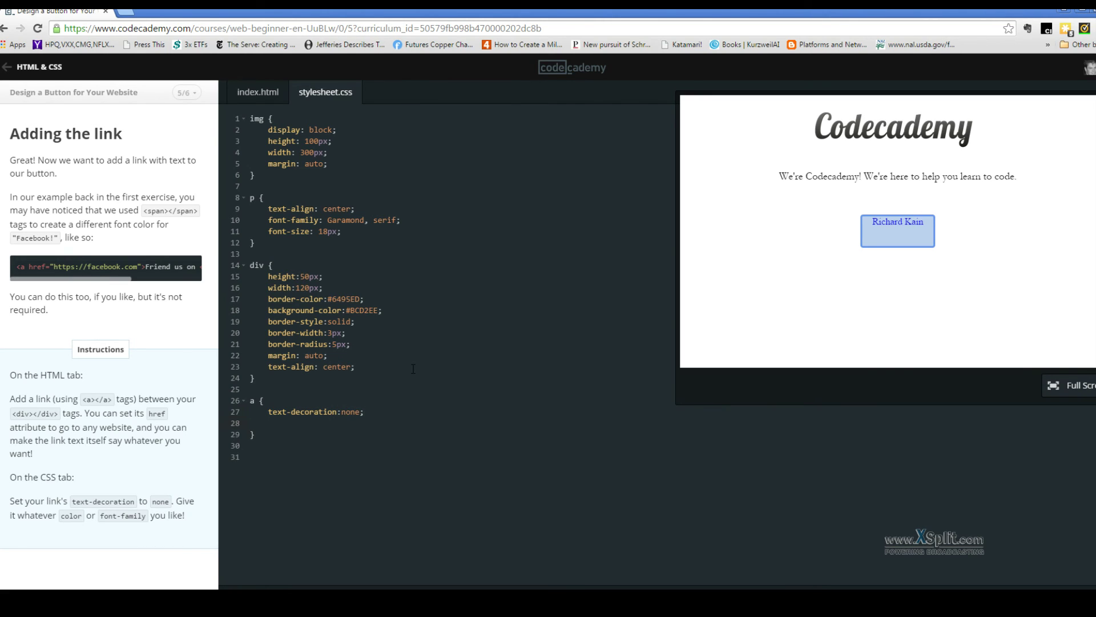
pyautogui.write('color')
pyautogui.write(':;')
pyautogui.write('yellow;')
pyautogui.press('Return')
pyautogui.write('font-famil')
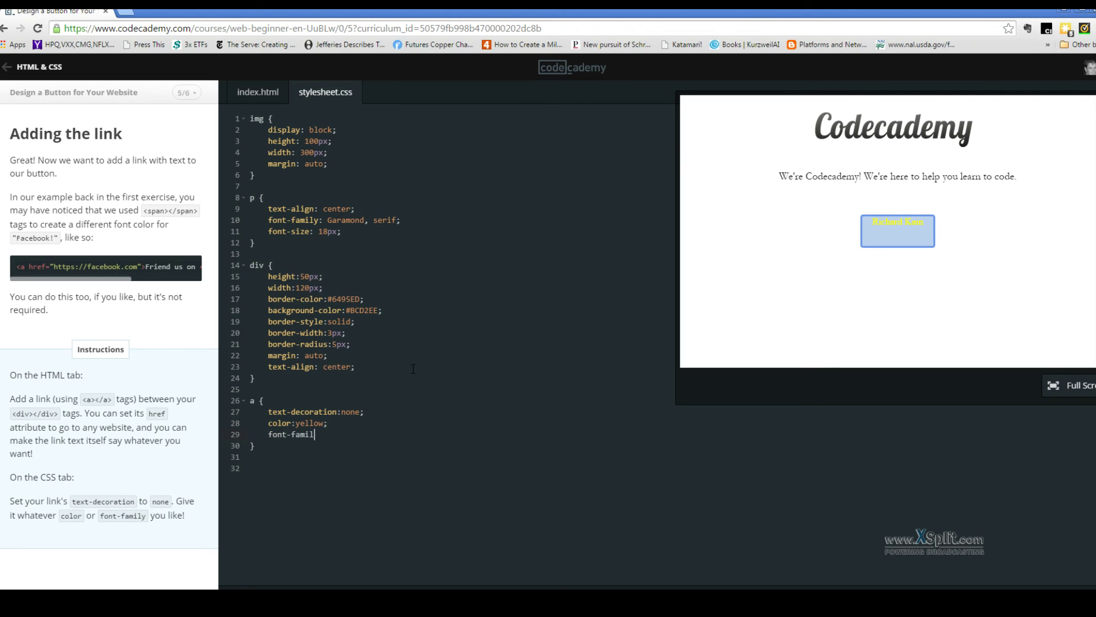
pyautogui.write('y:;')
pyautogui.press('Left')
pyautogui.write('Verdana')
pyautogui.write(', Times')
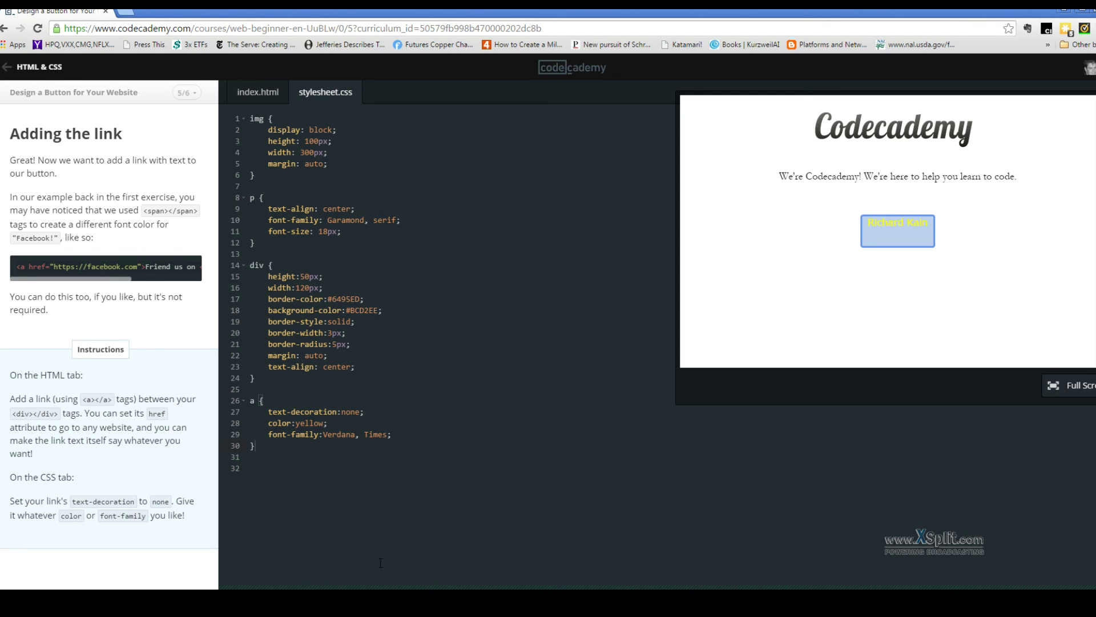
pyautogui.hotkey('ctrl', 'Return')
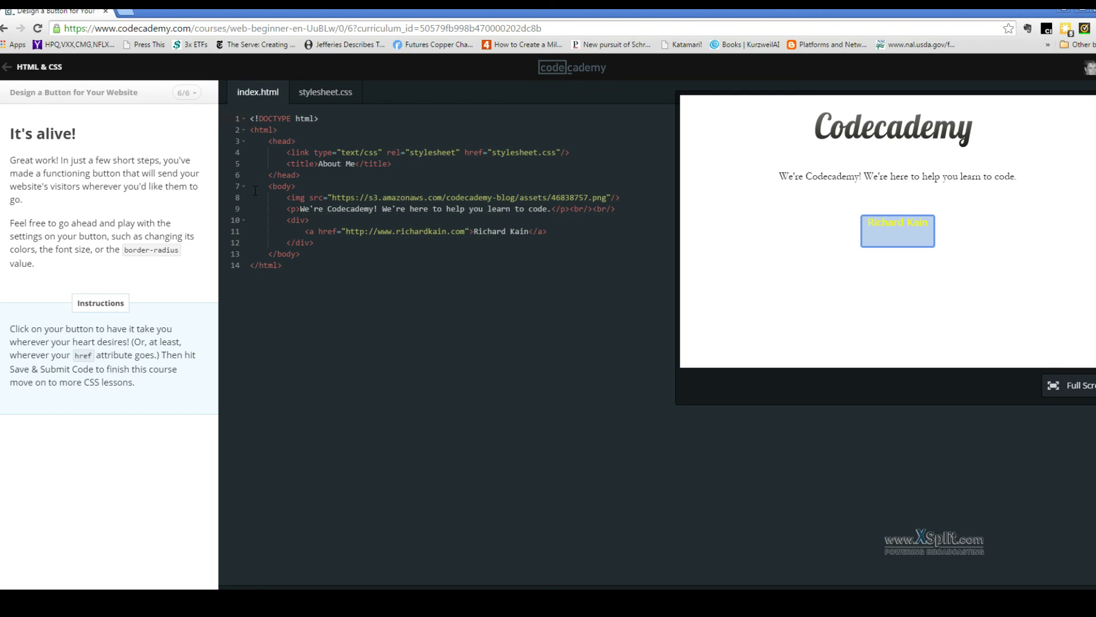
# - Change the div's border-radius from 5px to 35px, trying 50px and 15px first
pyautogui.click(324, 92)
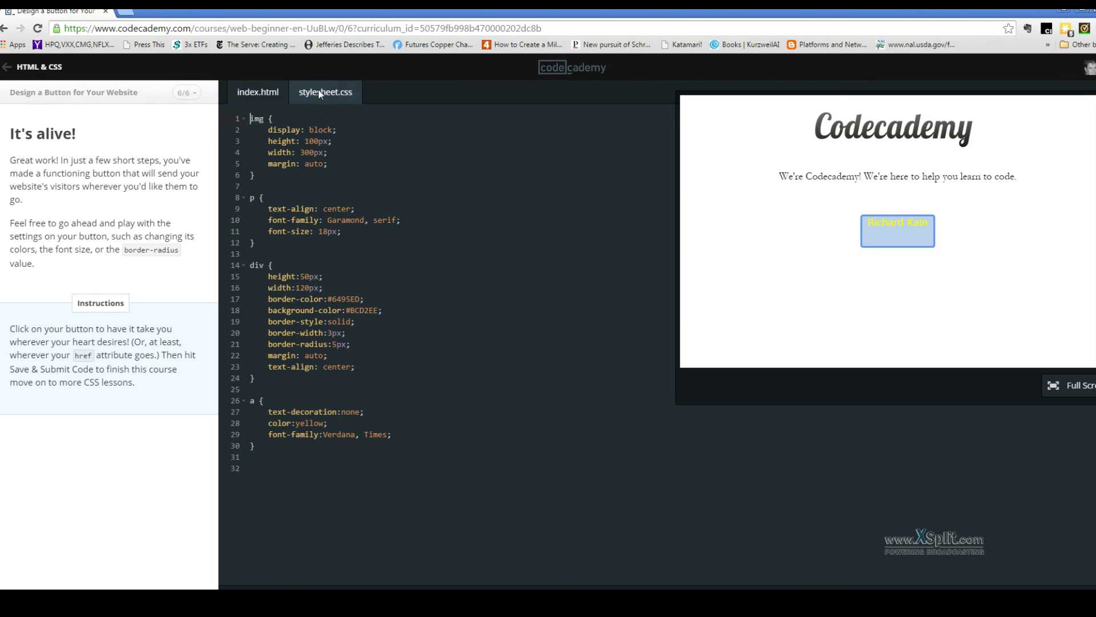
pyautogui.click(334, 344)
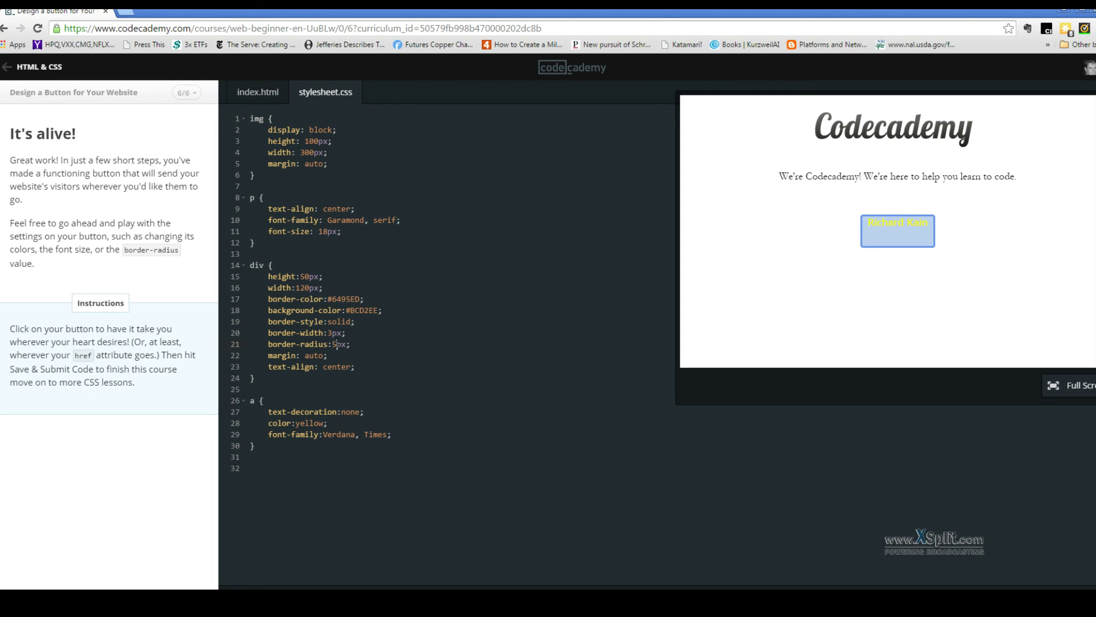
pyautogui.write('0')
pyautogui.write('0')
pyautogui.press('BackSpace')
pyautogui.press('BackSpace')
pyautogui.press('BackSpace')
pyautogui.write('15')
pyautogui.press('Down')
pyautogui.click(337, 344)
pyautogui.press('BackSpace')
pyautogui.write('3')
pyautogui.press('Down')
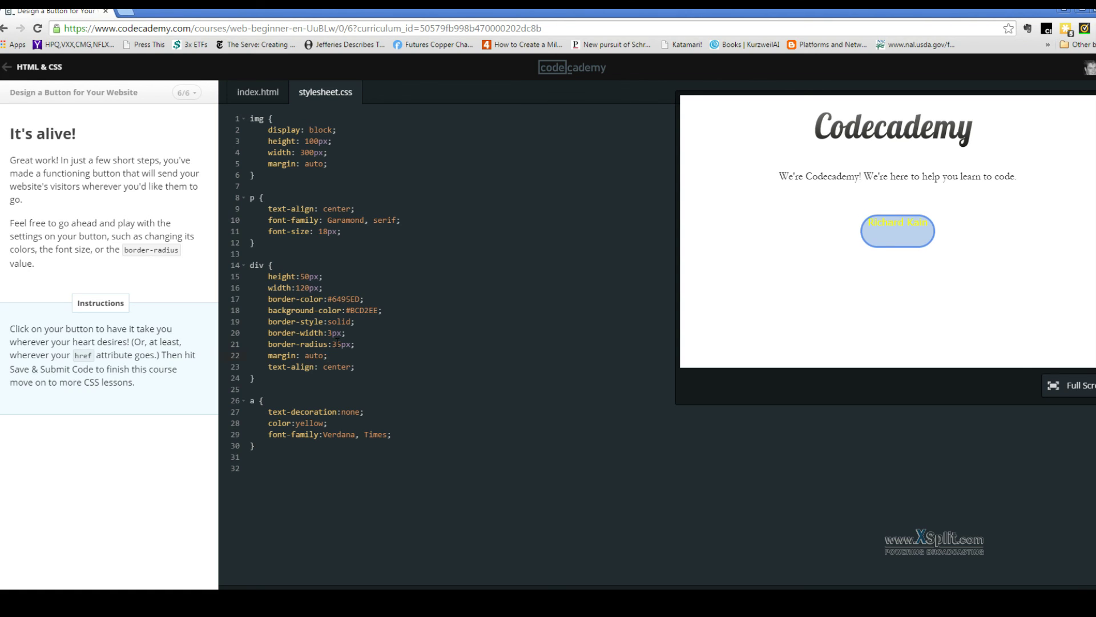